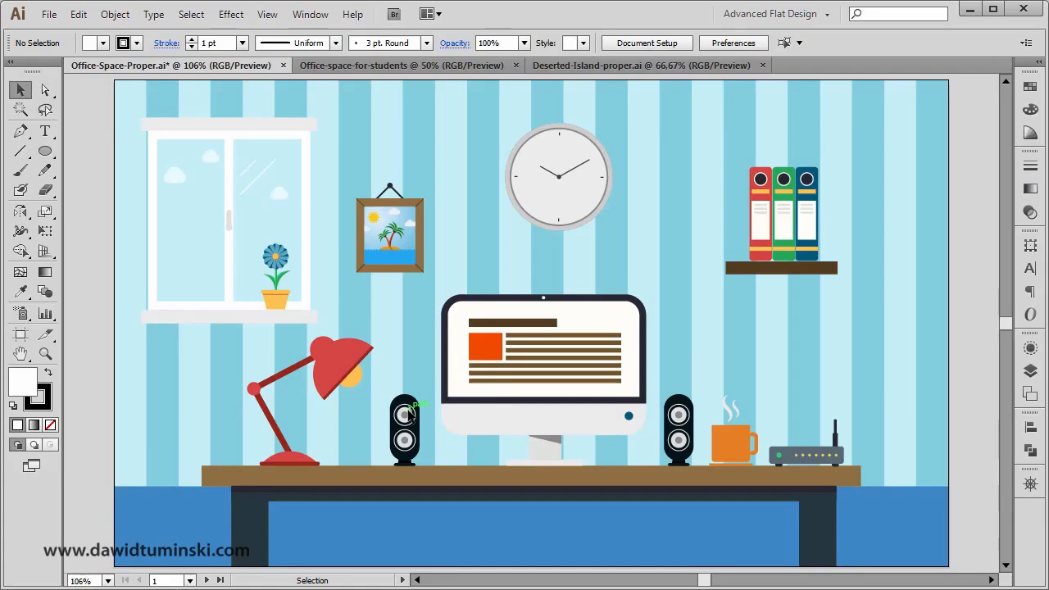
Go to the empty Artboard 5 and create a new layer named Speakers.
click(1026, 396)
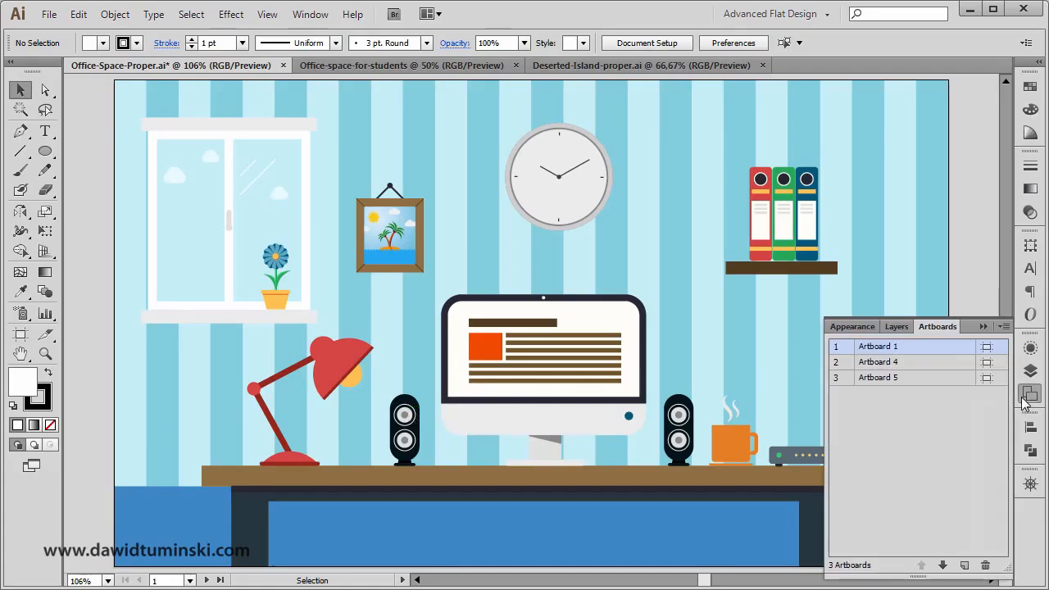
double_click(959, 380)
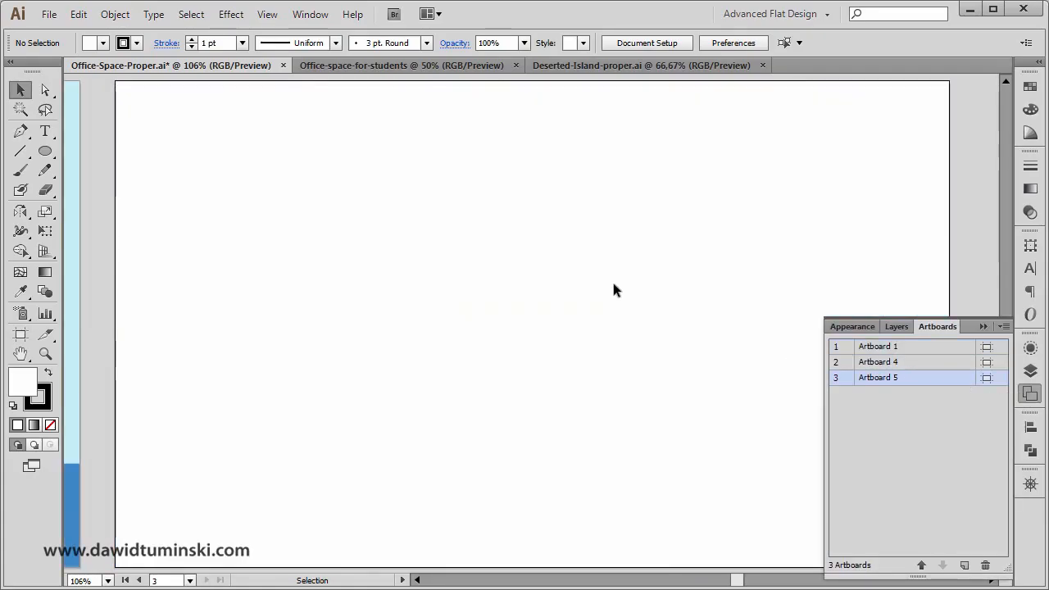
click(896, 326)
alt+click(964, 564)
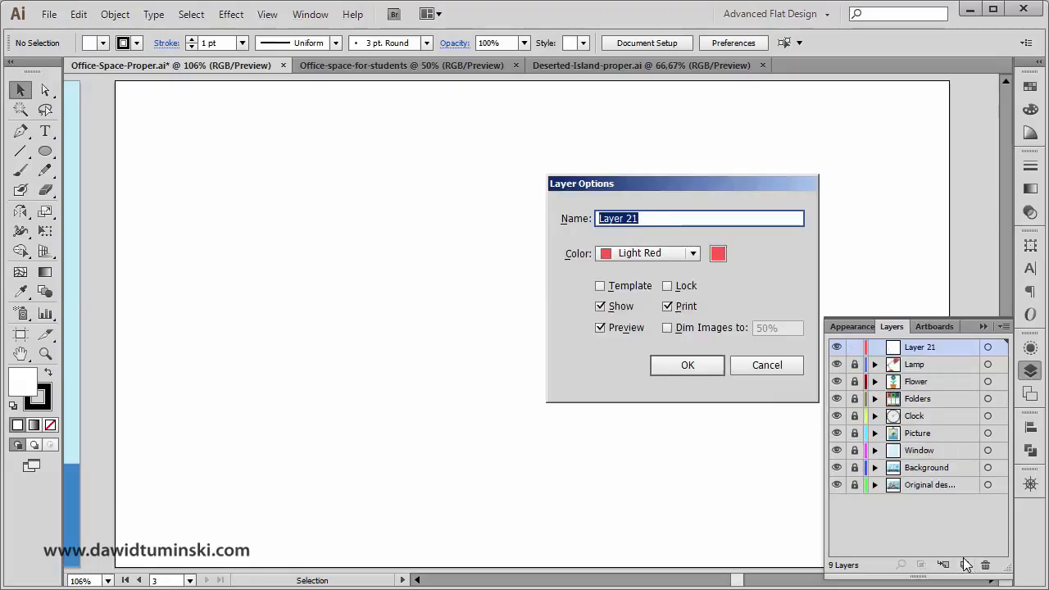
text(Speakers)
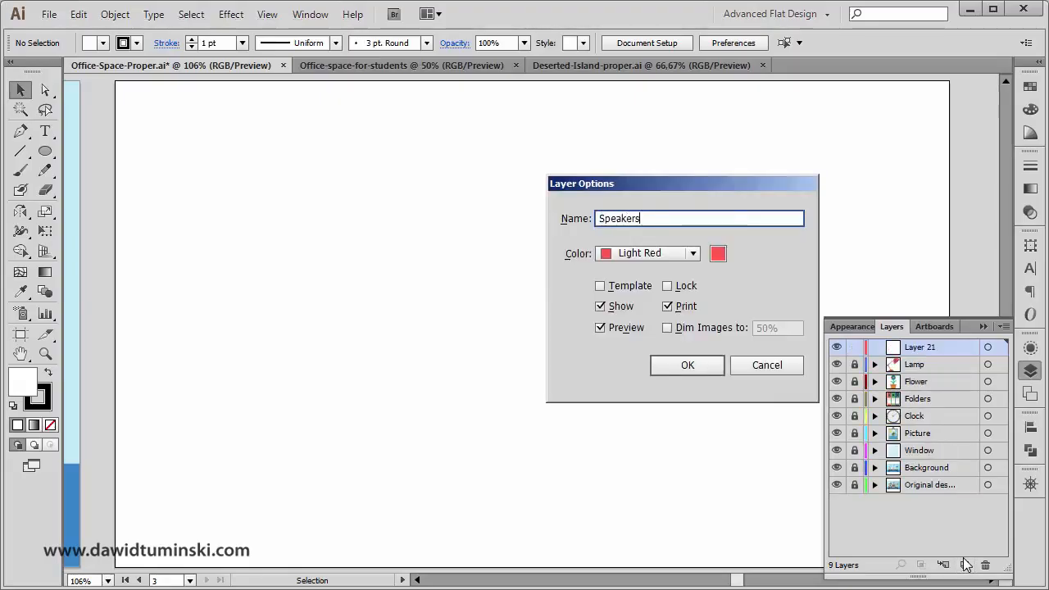
key(Return)
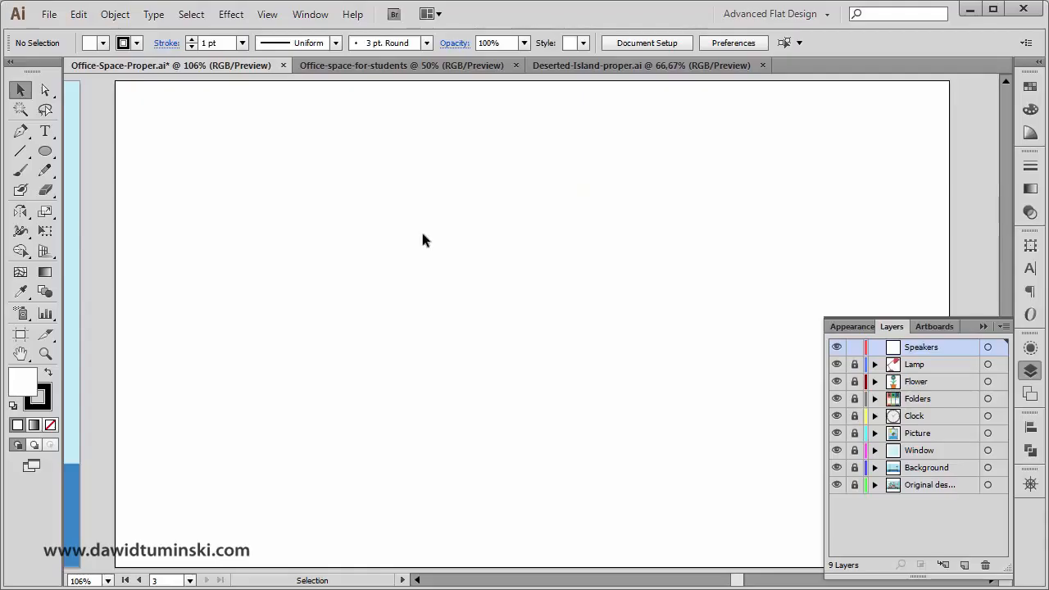
Draw a tall rounded rectangle with fully rounded ends near the middle of the artboard as the speaker body.
drag(45, 152, 99, 169)
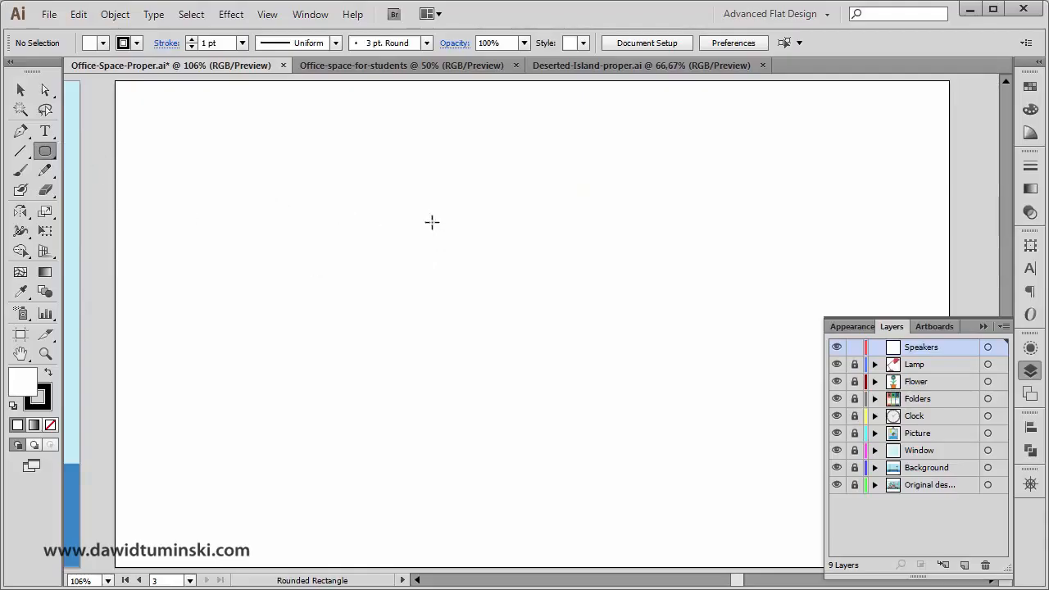
drag(429, 164, 543, 392)
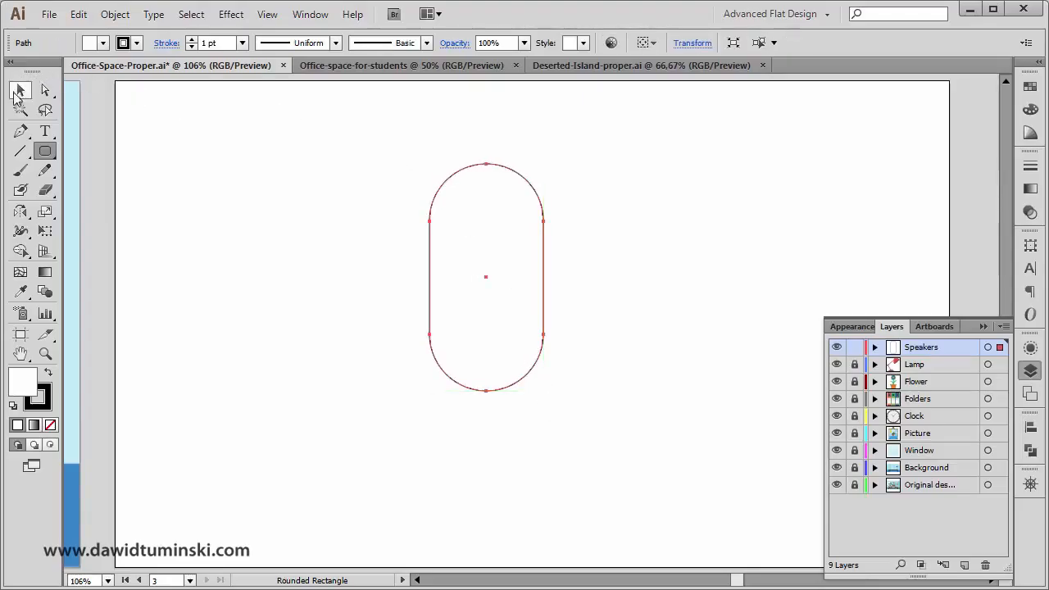
click(18, 92)
click(215, 143)
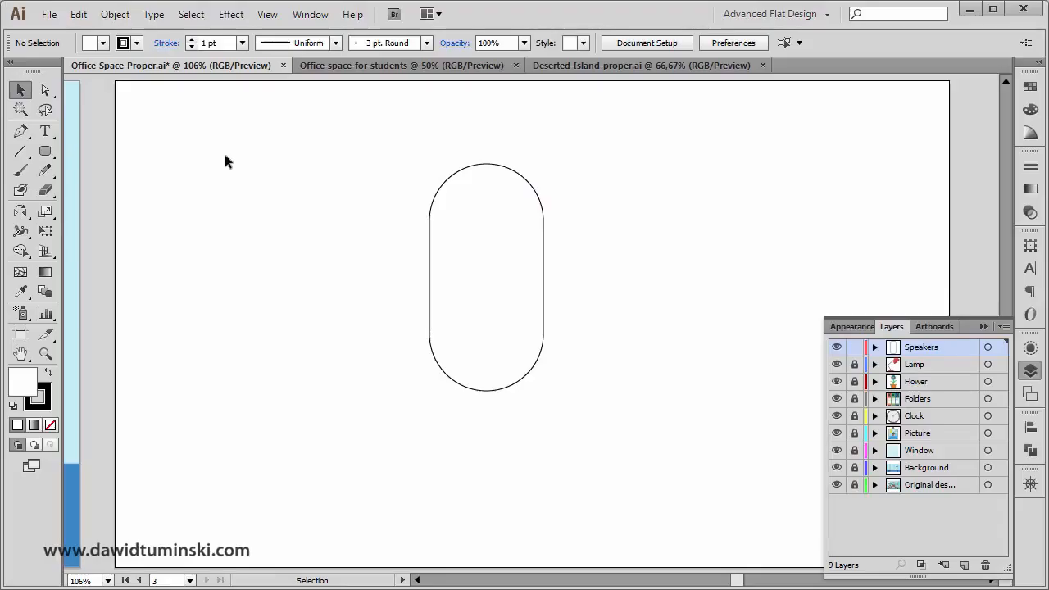
Remove the speaker body's stroke and fill it with the very dark blue-black swatch from the speaker color group.
key(l)
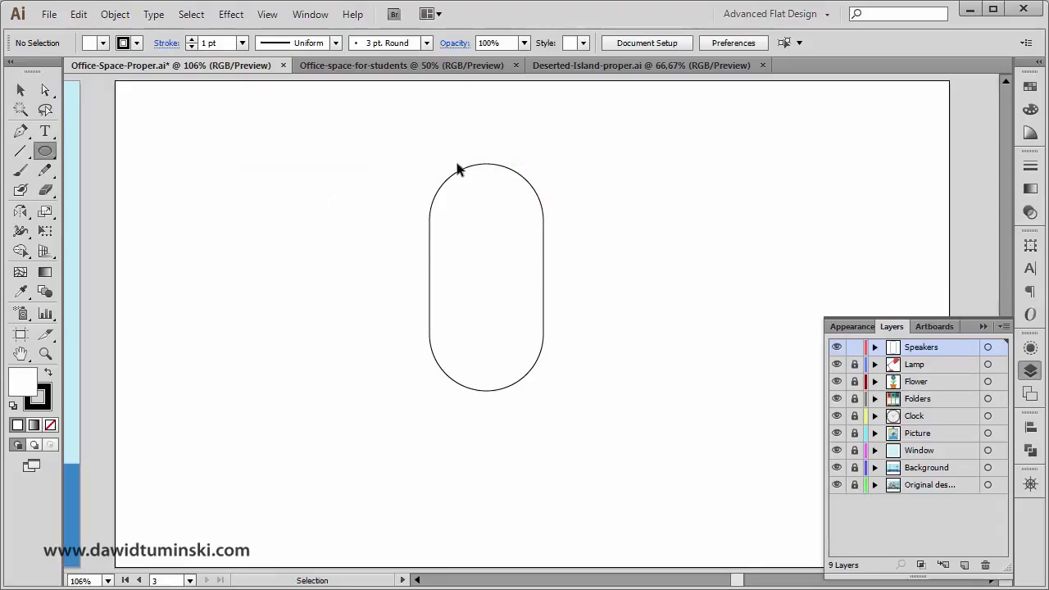
ctrl+click(459, 174)
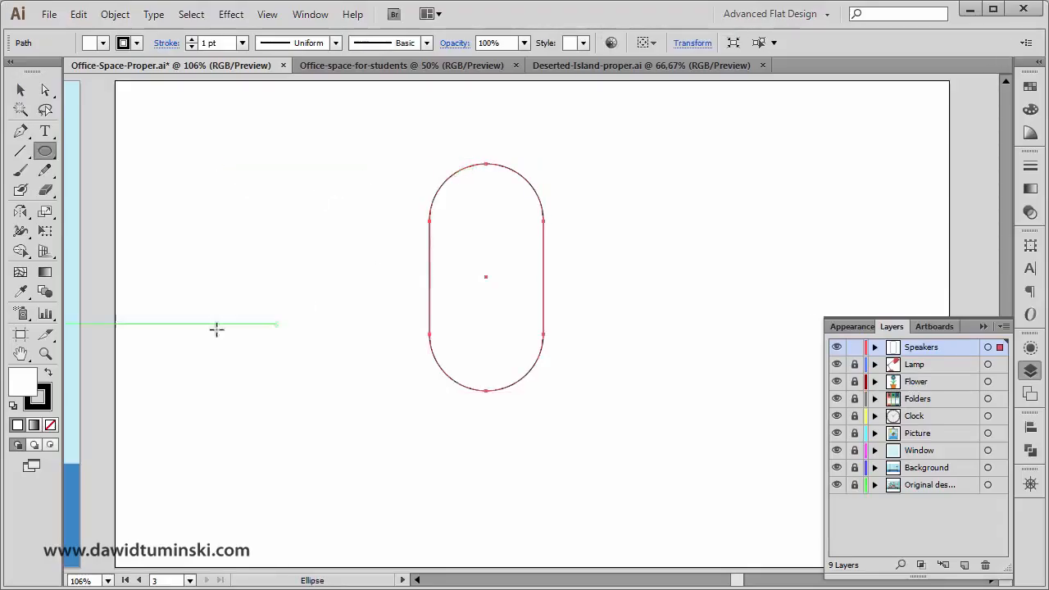
click(48, 396)
click(50, 424)
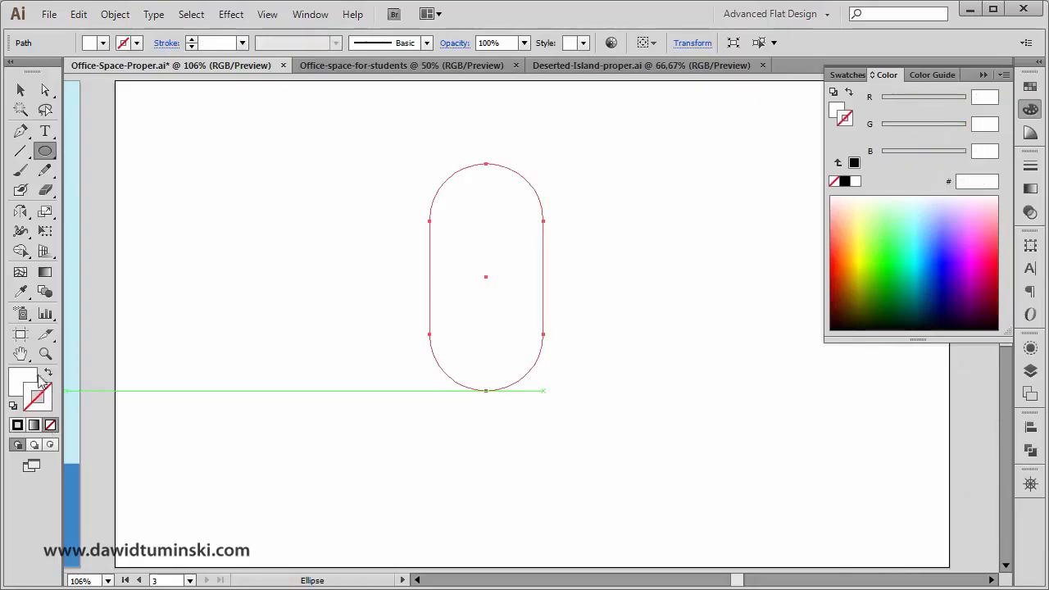
click(23, 377)
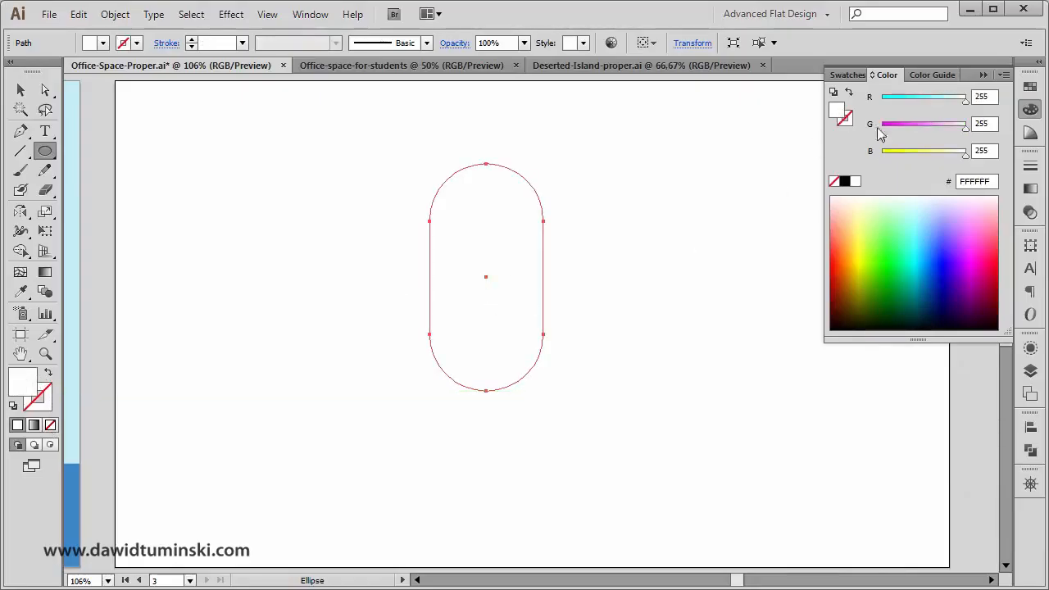
click(1030, 87)
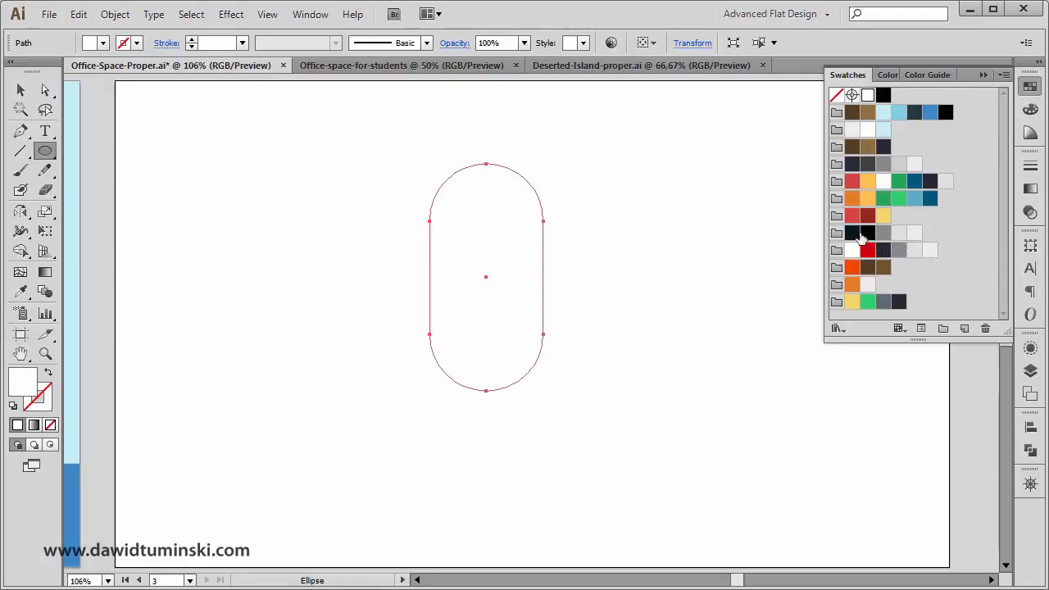
click(853, 236)
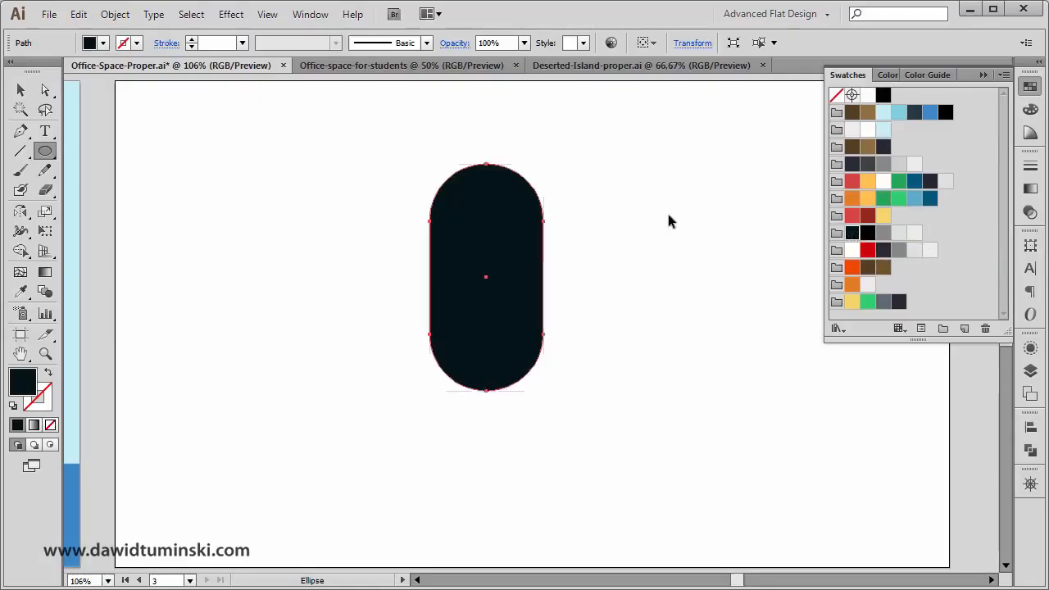
ctrl+click(664, 224)
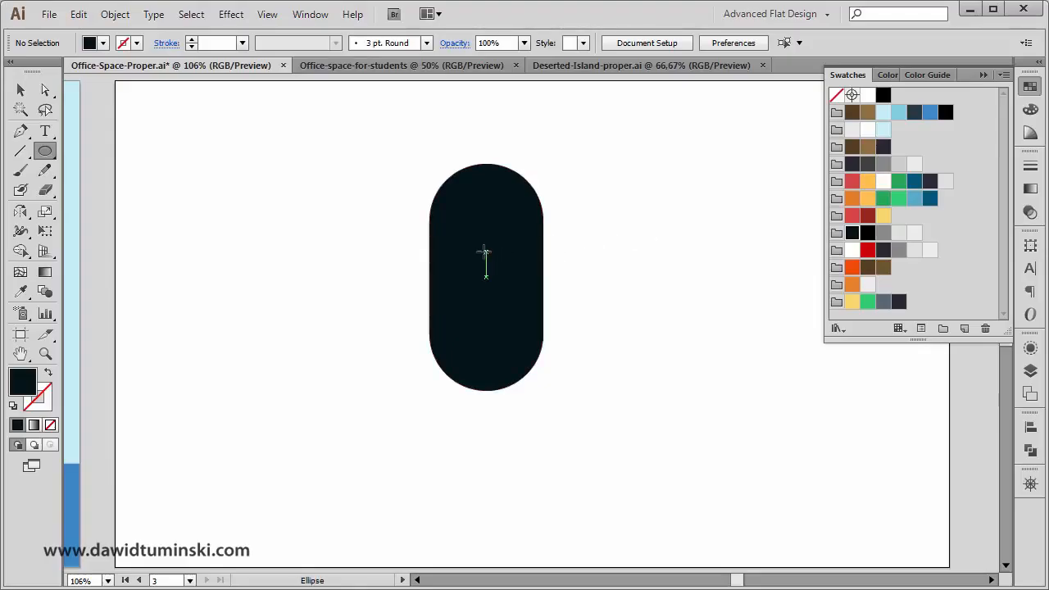
Draw a circle centered horizontally in the upper half of the speaker body and fill it with the lightest gray swatch.
drag(485, 252, 524, 273)
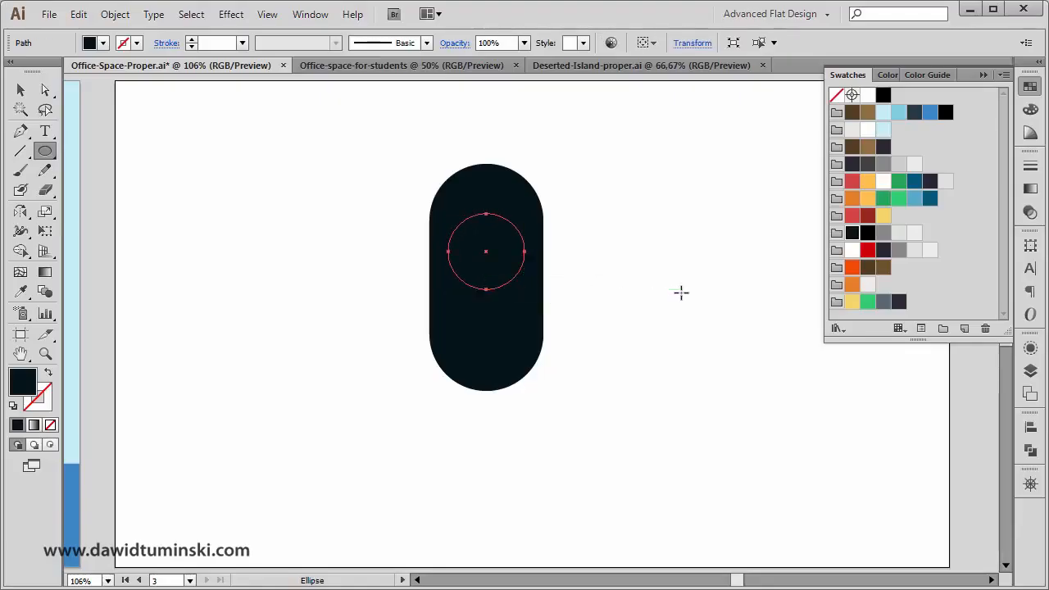
click(1030, 348)
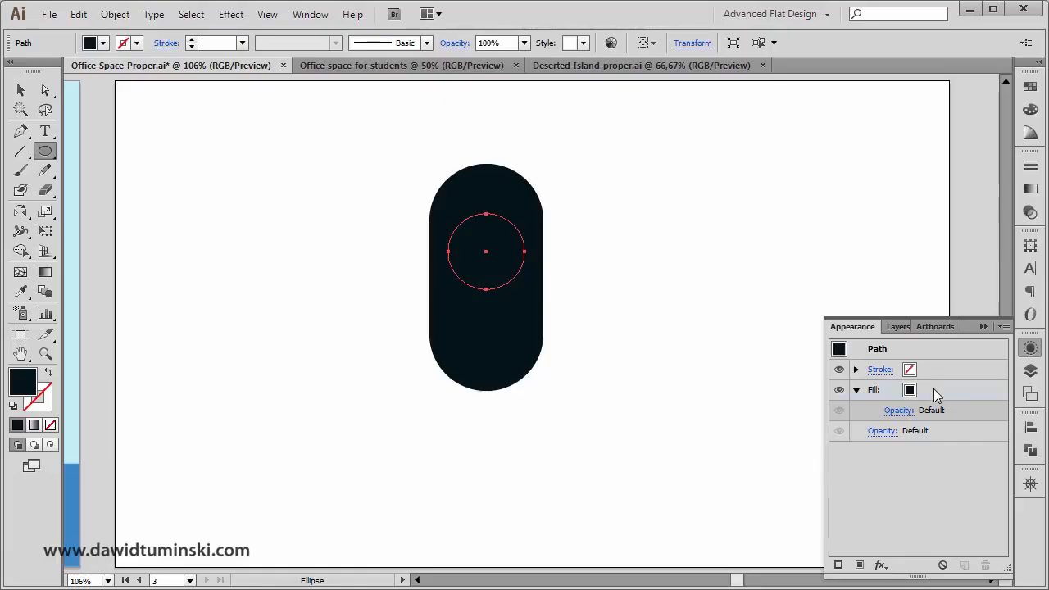
click(933, 390)
click(921, 391)
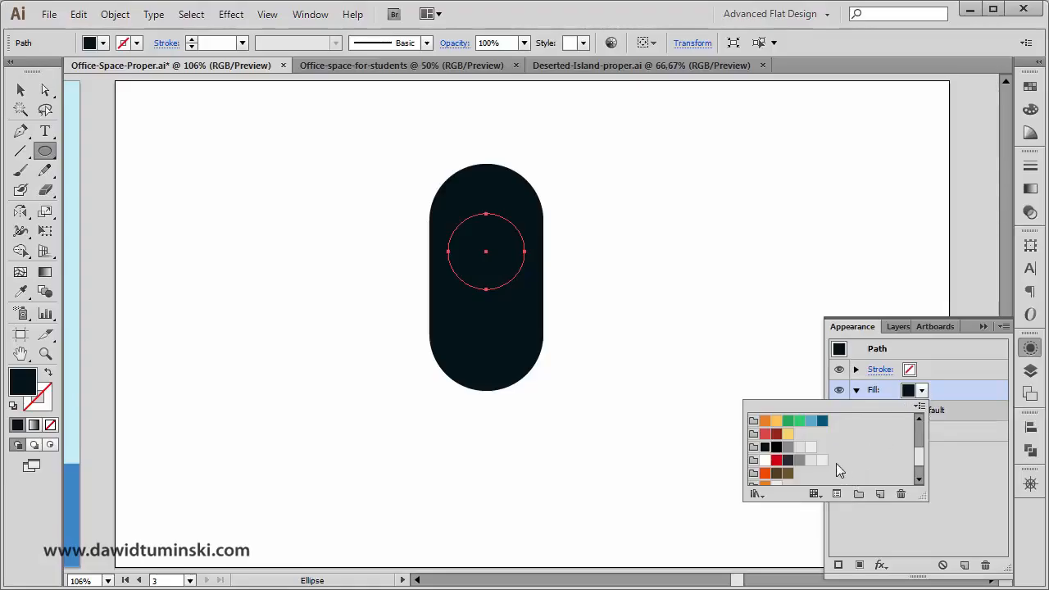
click(822, 462)
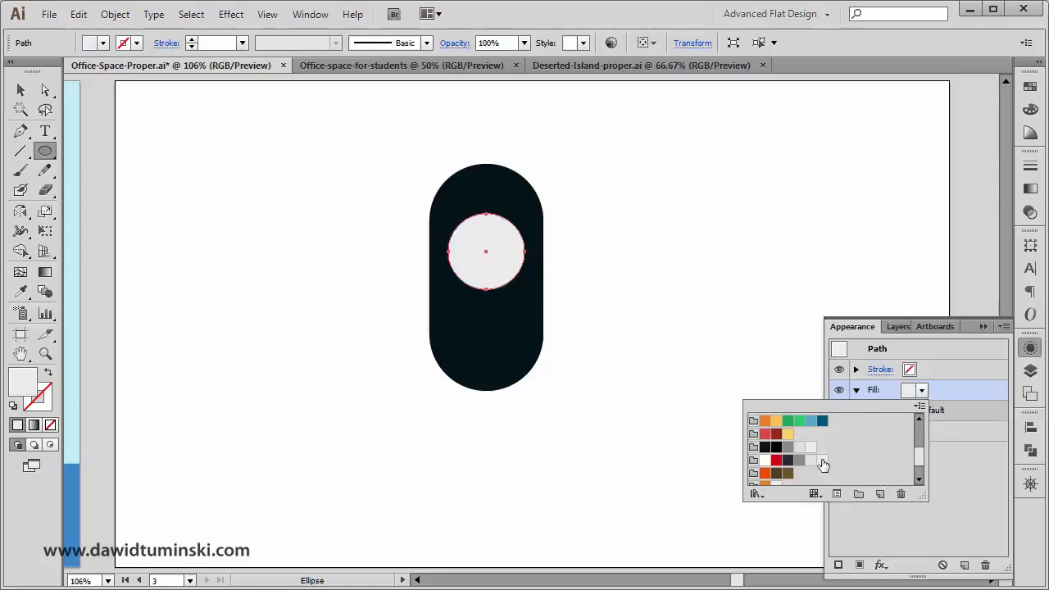
click(959, 392)
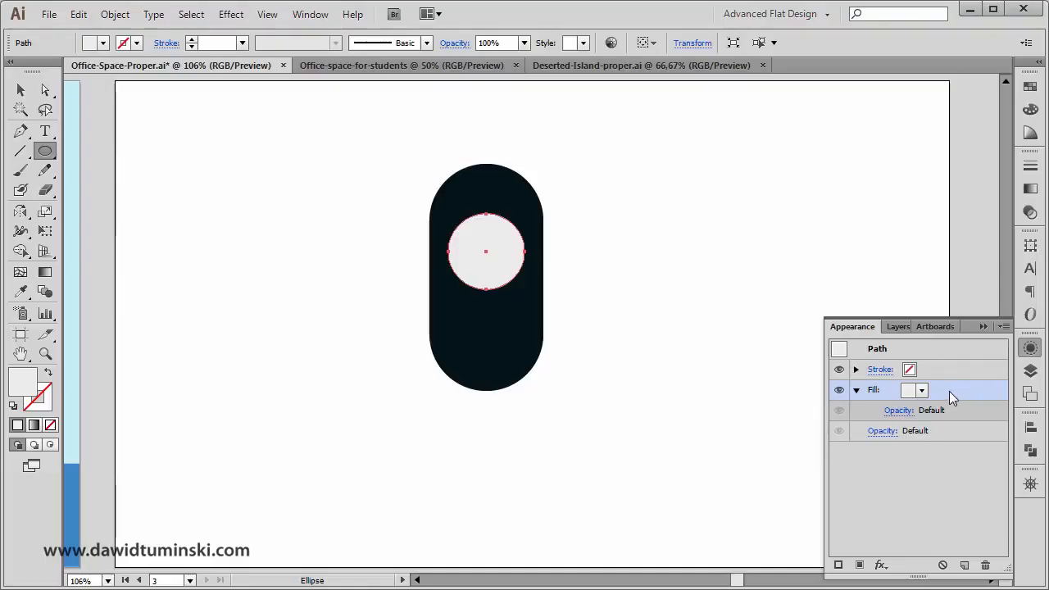
Duplicate the circle's light gray fill in its appearance and make the upper copy black.
drag(949, 390, 964, 564)
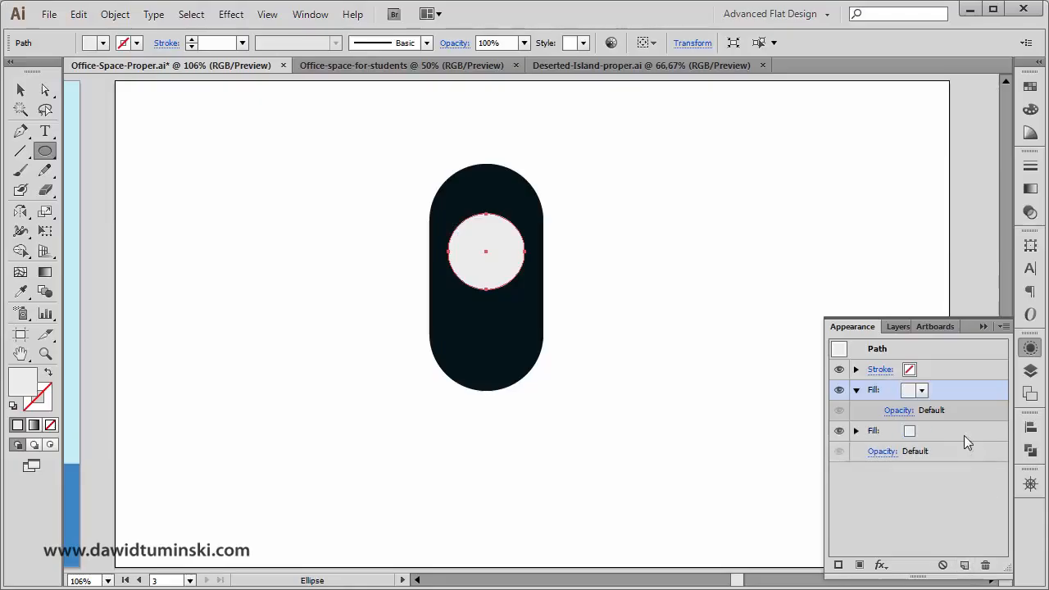
click(922, 392)
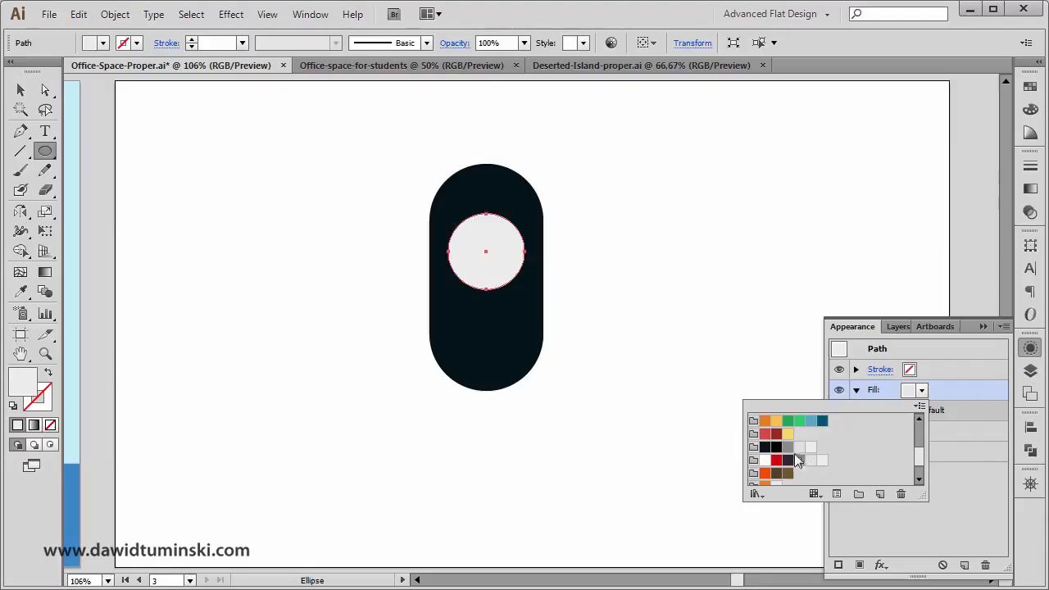
click(776, 447)
click(964, 392)
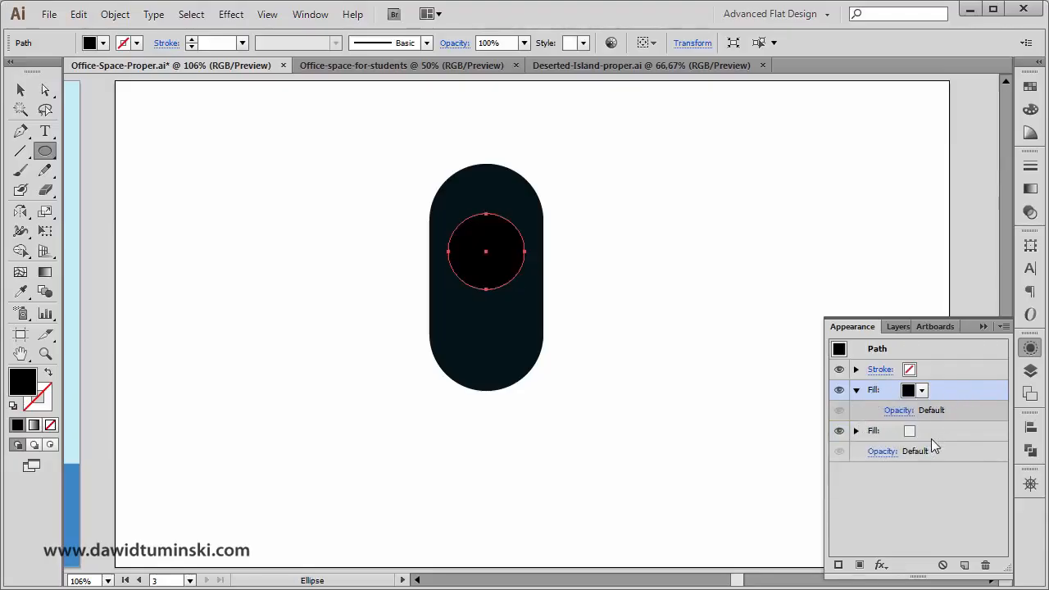
Apply a Transform effect to the circle's black fill, scaling it to 90% horizontally and vertically.
click(881, 564)
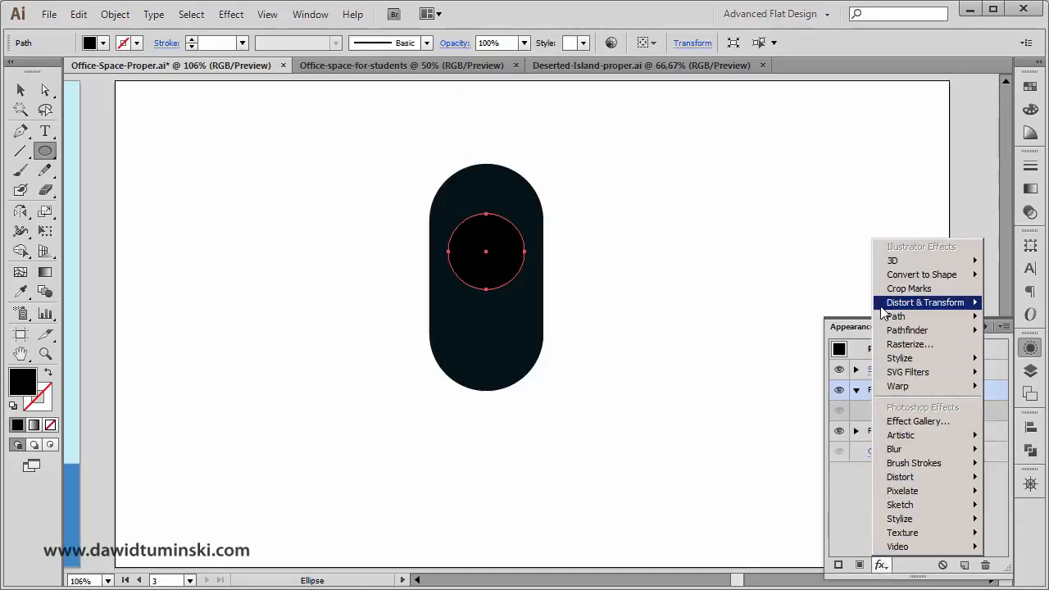
mouse_move(885, 308)
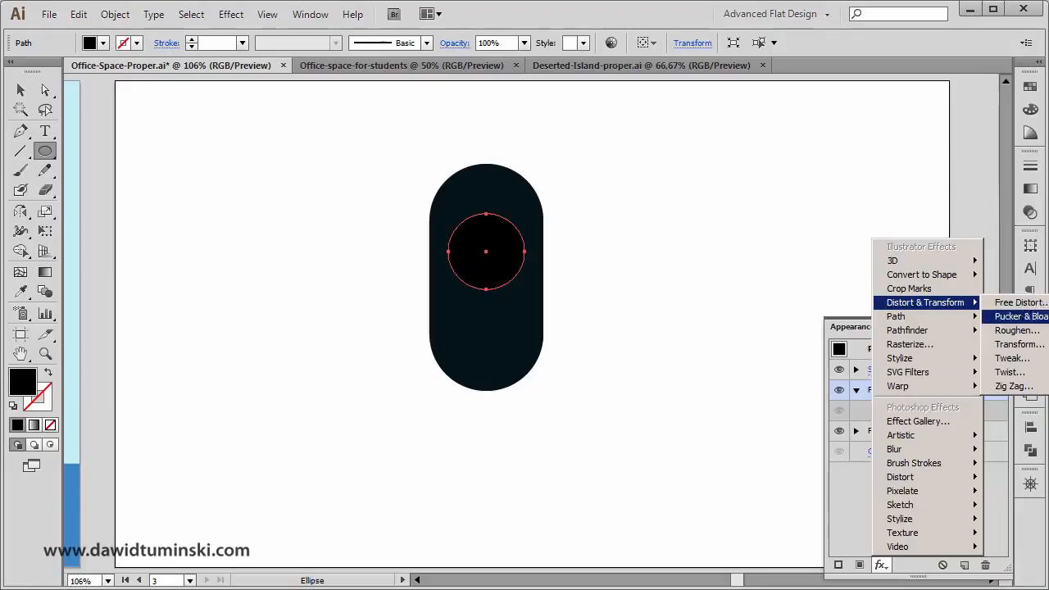
click(1019, 344)
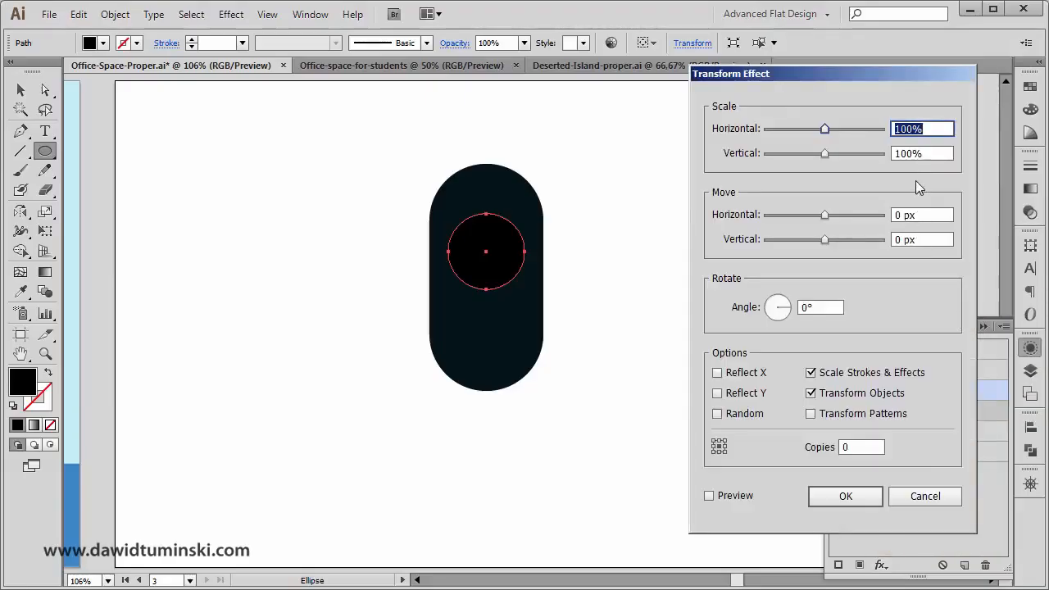
text(90)
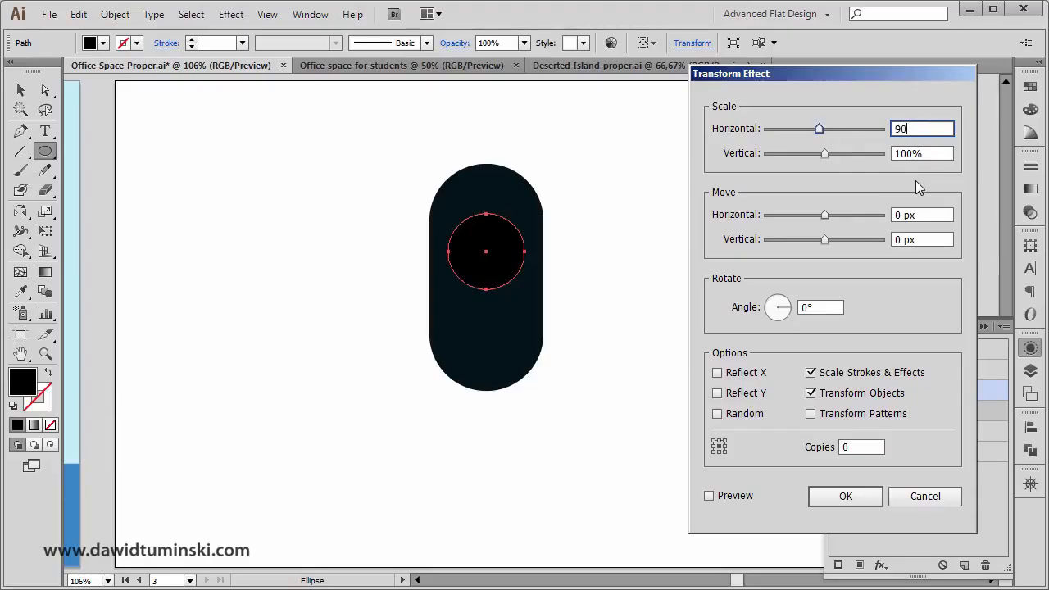
key(Tab)
text(90)
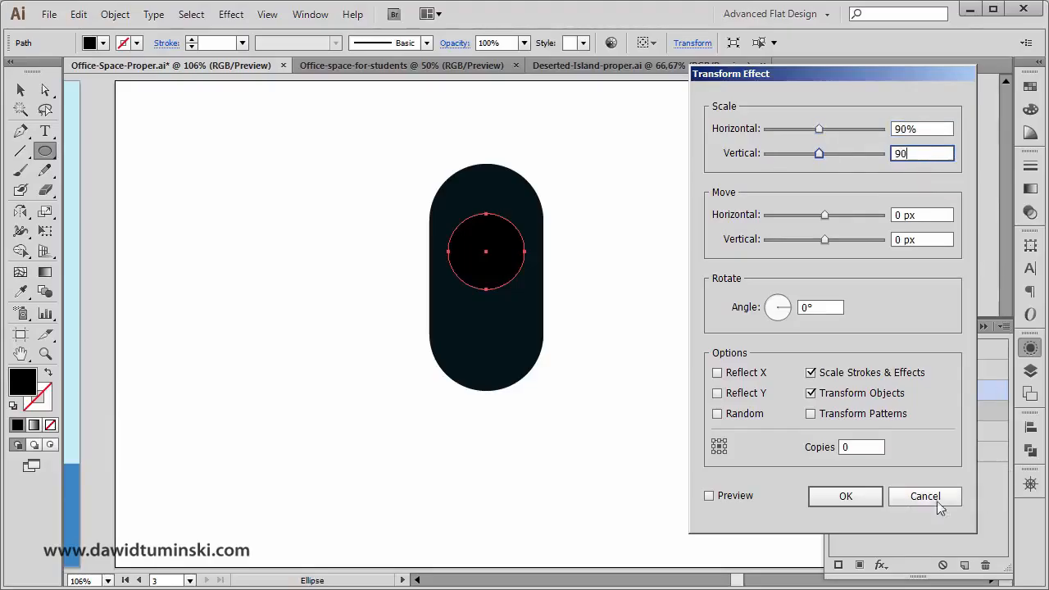
click(866, 501)
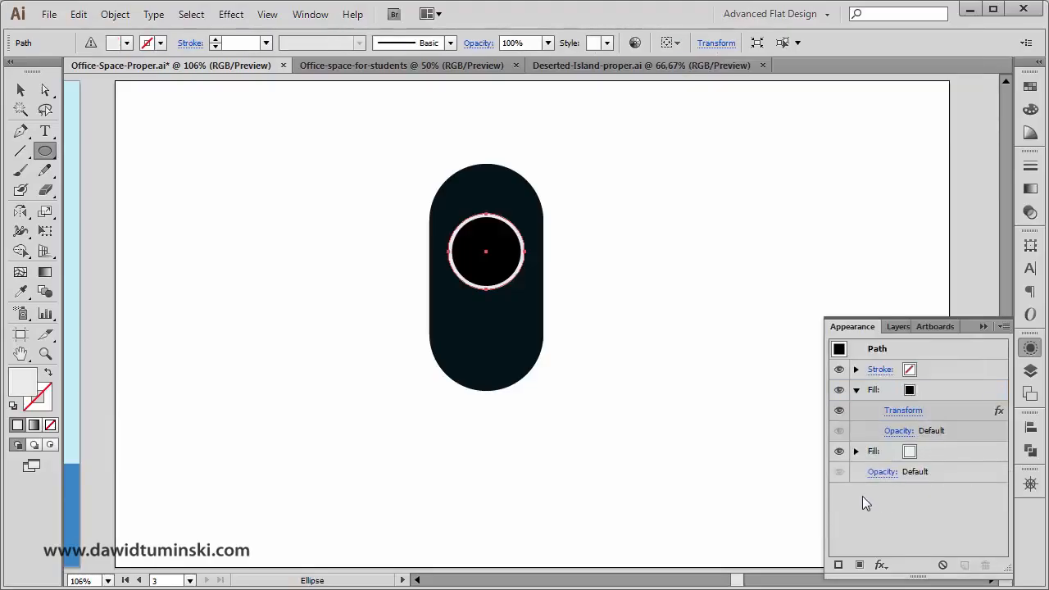
Duplicate the circle's black fill with its Transform effect and color the upper copy with the slightly darker light gray swatch.
click(936, 389)
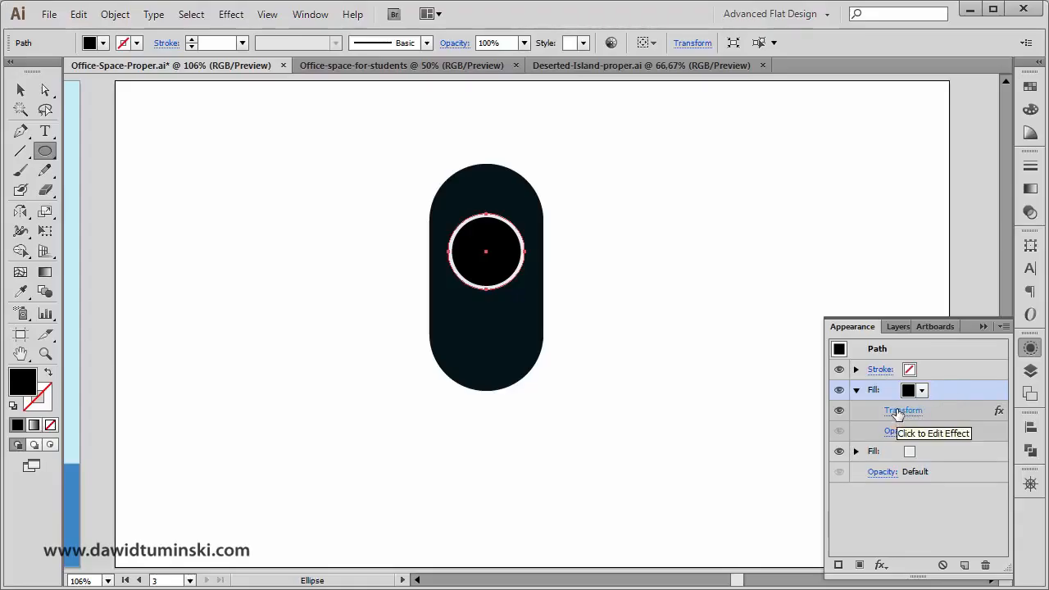
drag(947, 393, 963, 564)
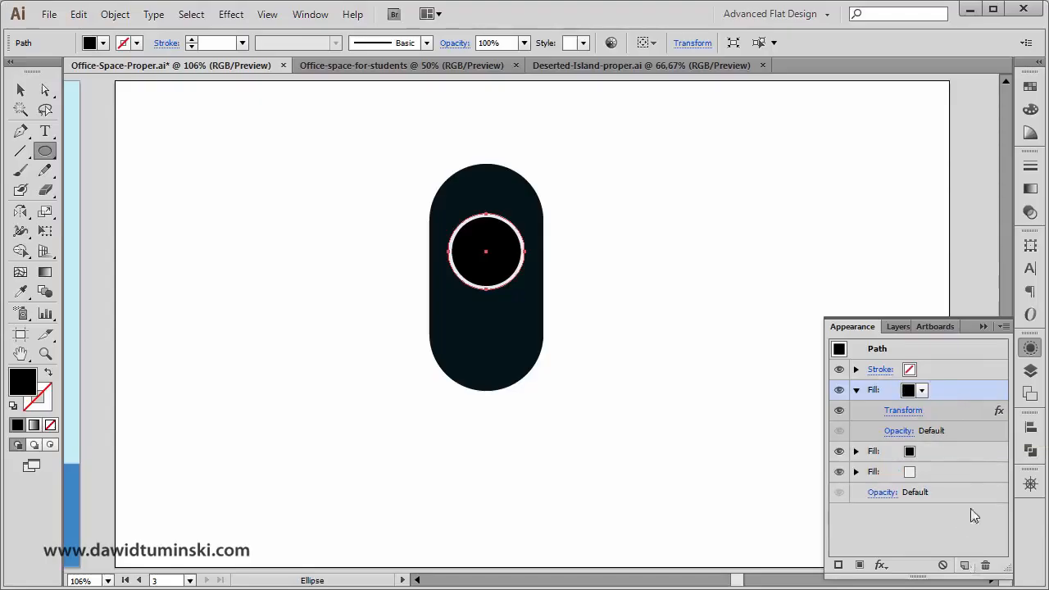
click(922, 391)
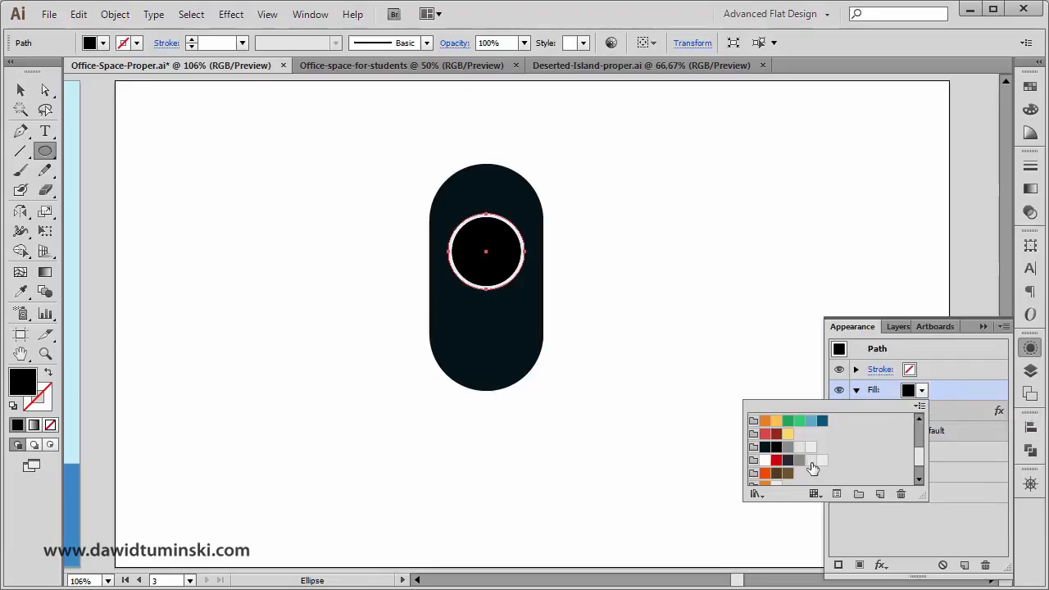
click(811, 462)
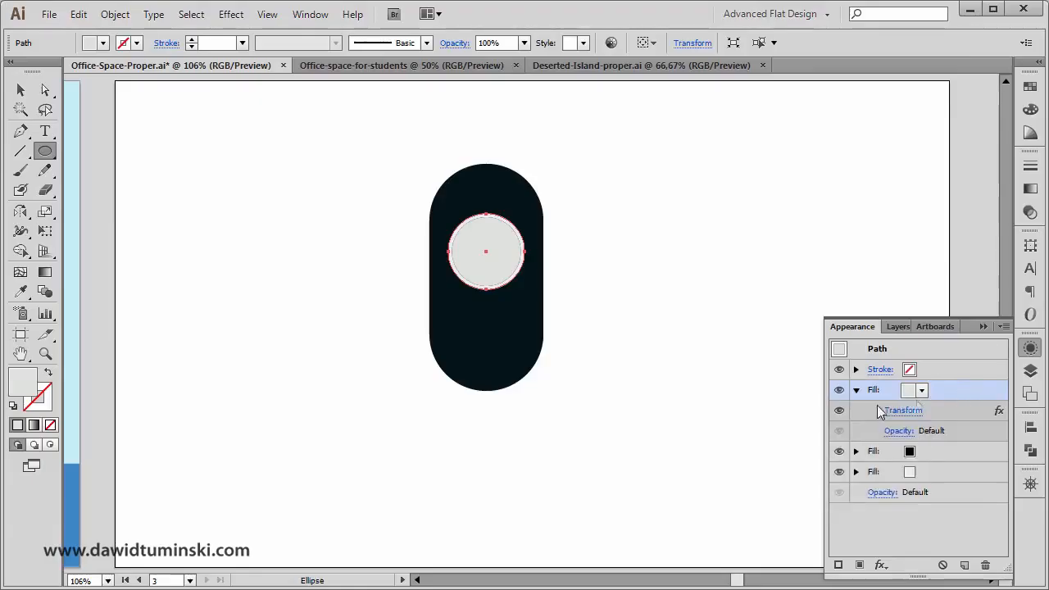
Set the Transform effect of the circle's uppermost light gray fill to 75% horizontal and vertical scale.
click(889, 411)
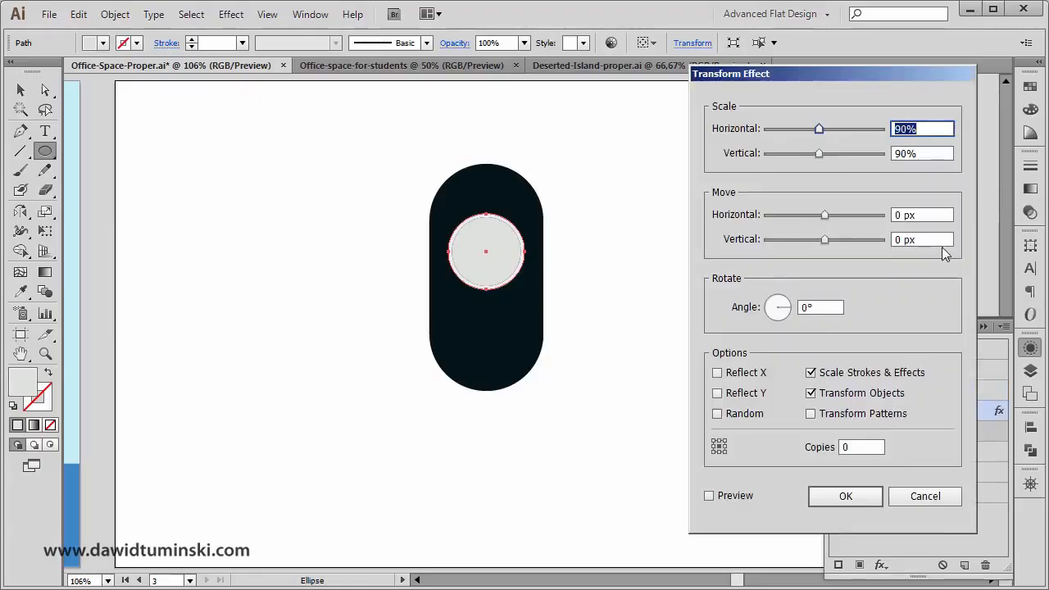
text(75)
key(Tab)
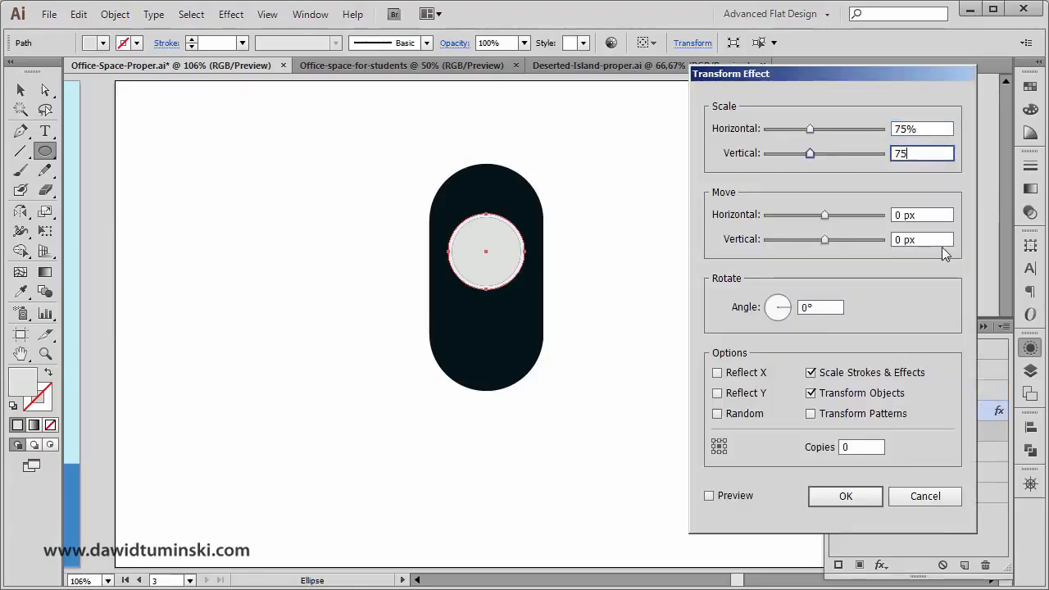
text(75)
key(Return)
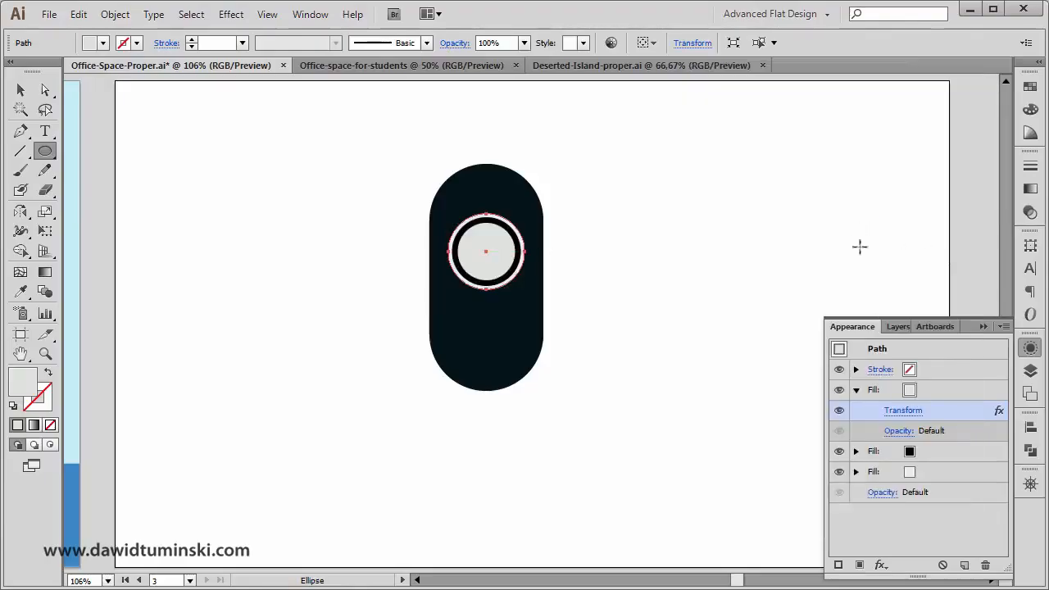
Duplicate the circle's uppermost light gray fill with its Transform effect and color the upper copy with the medium gray swatch.
click(938, 392)
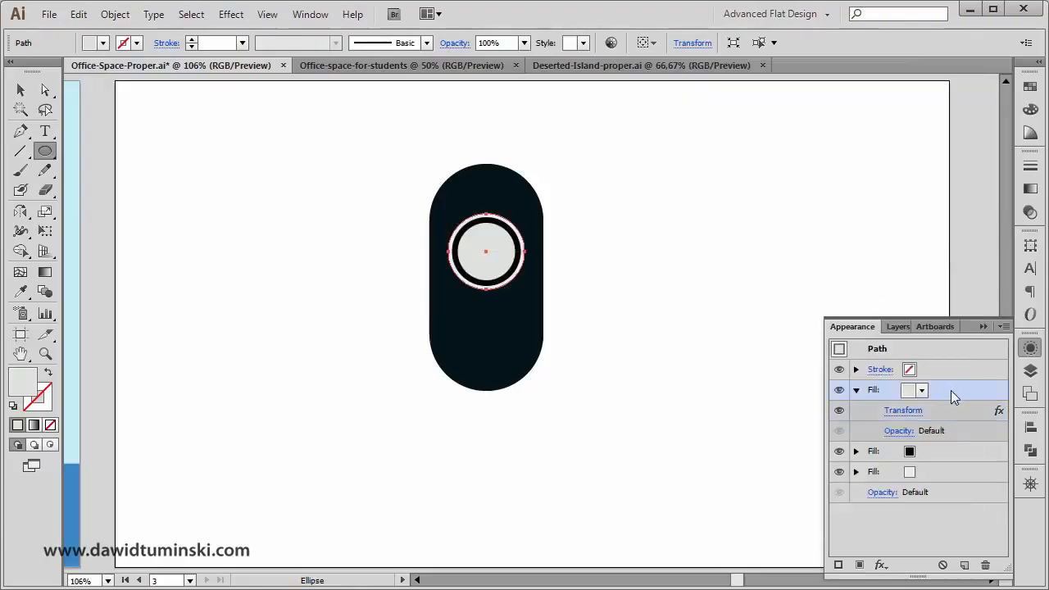
drag(946, 391, 962, 565)
click(921, 390)
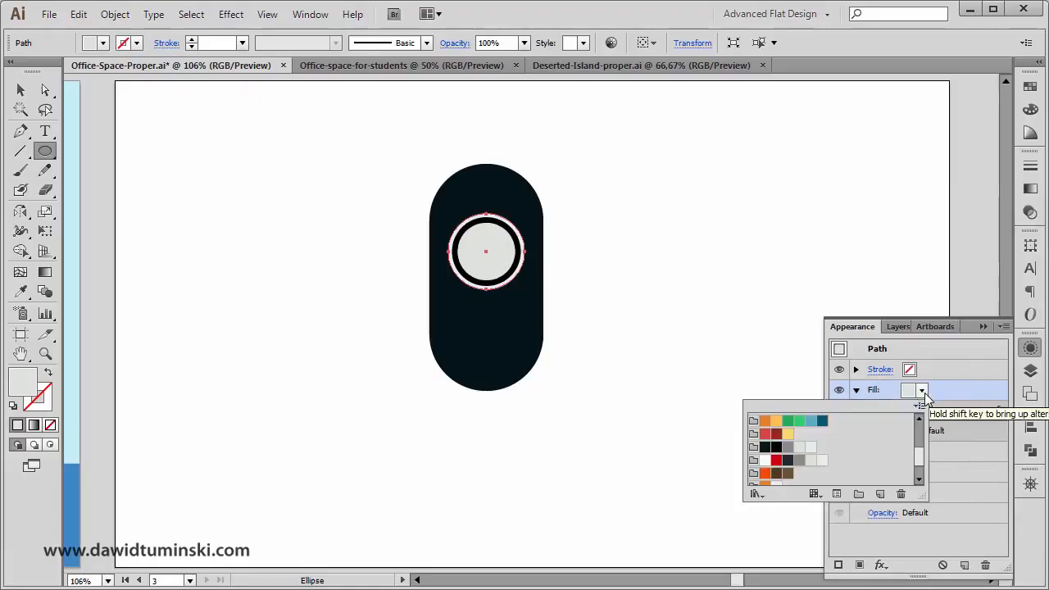
click(799, 466)
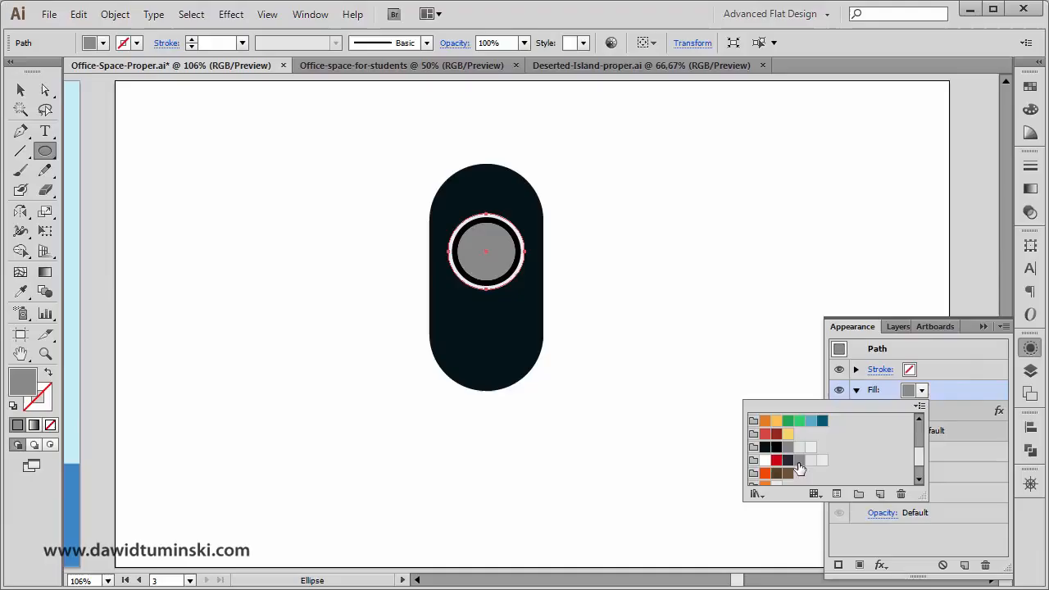
click(955, 391)
Set the Transform effect of the circle's medium gray fill to 35% horizontal and vertical scale.
click(905, 412)
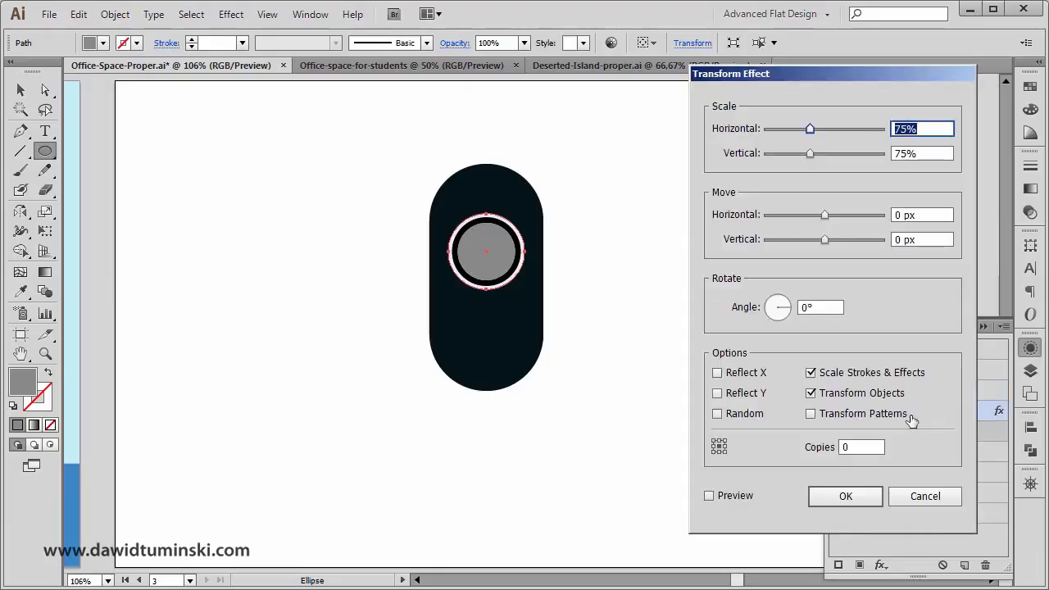
text(35)
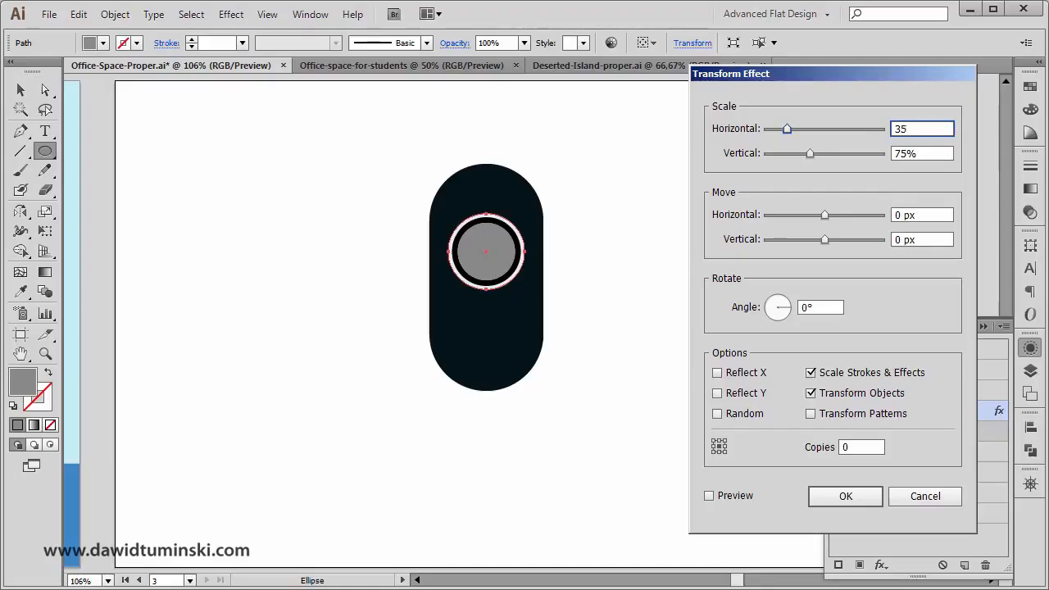
key(Tab)
text(35)
key(Return)
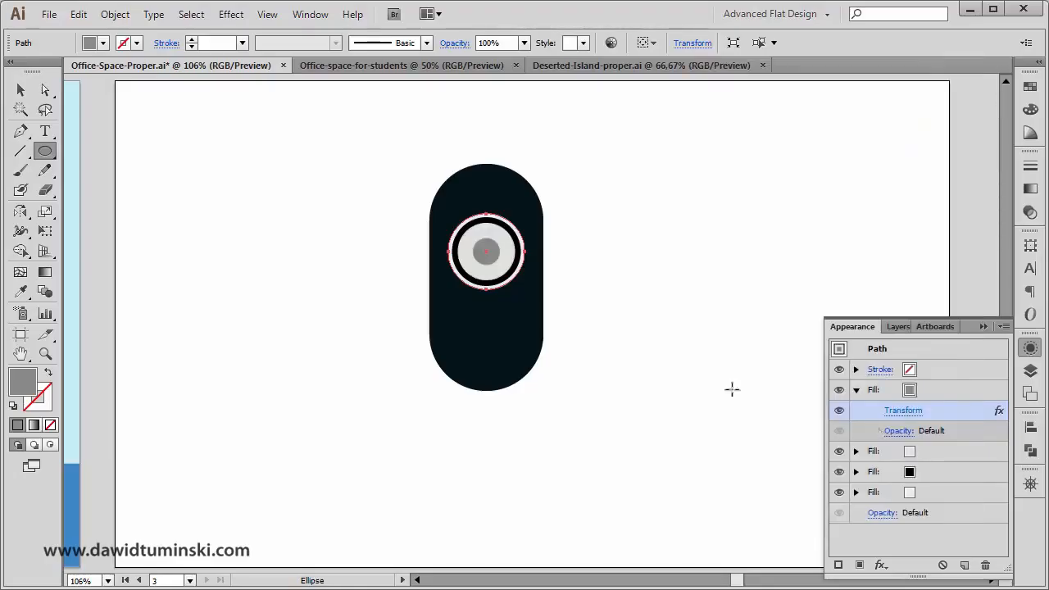
Copy the driver cone straight down and place the two cones evenly in the upper and lower halves of the speaker body.
click(21, 92)
click(241, 183)
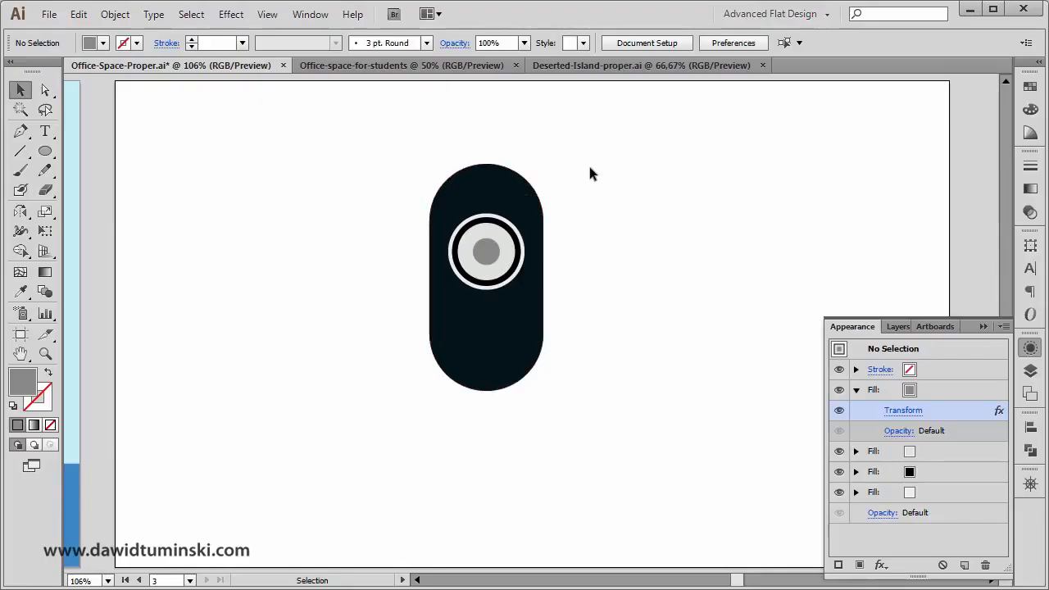
drag(499, 255, 494, 328)
click(641, 237)
click(664, 296)
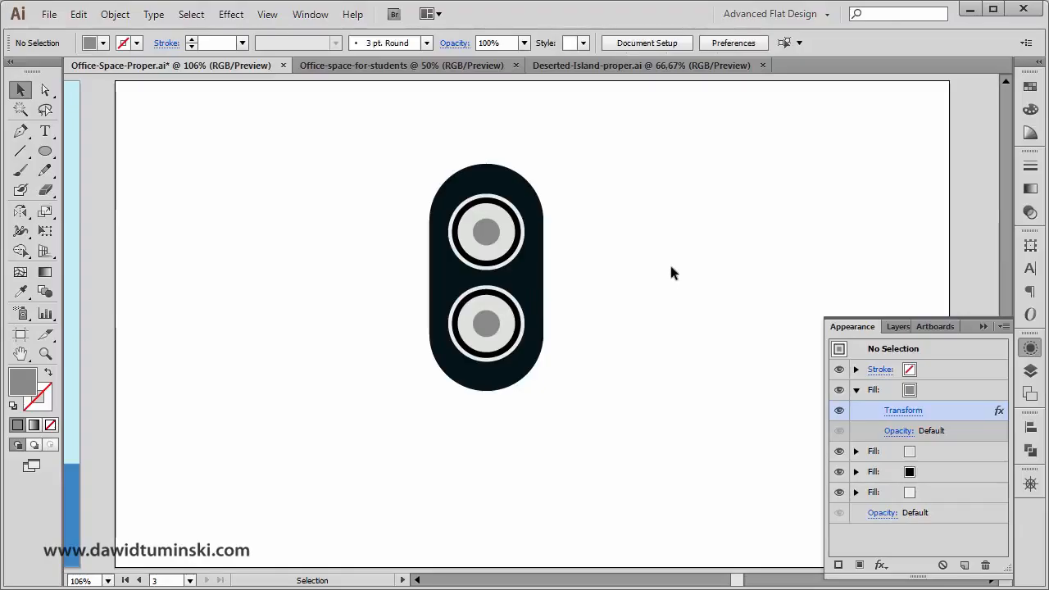